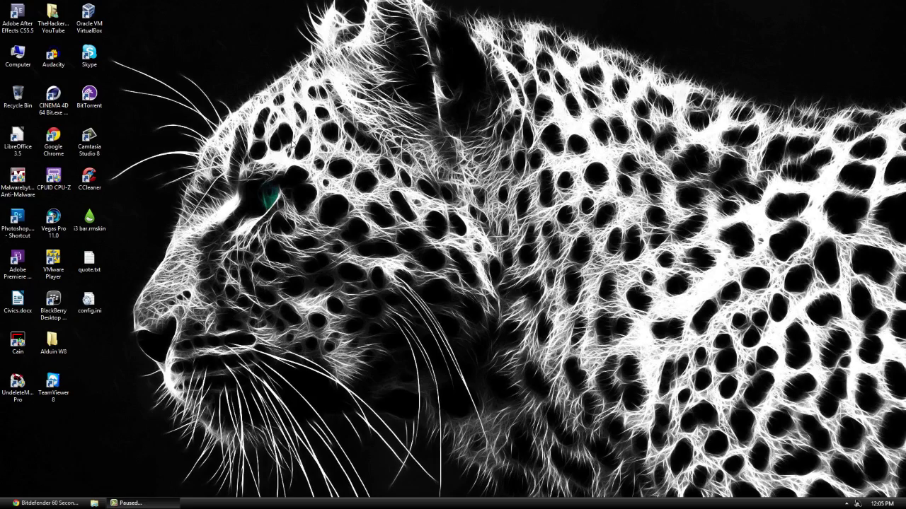
Bring up the Bitdefender 60-Second Virus Scanner page in Chrome and review its overview and key features
key("F9")
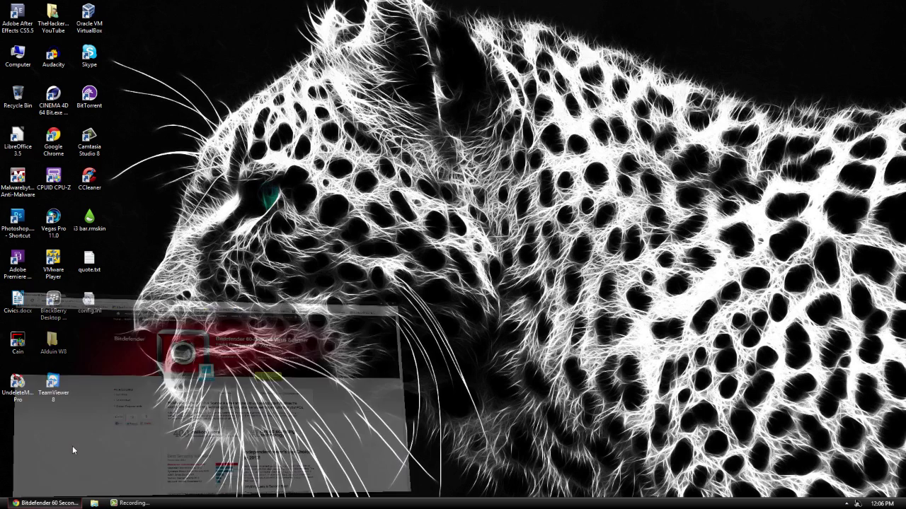
left_click(46, 503)
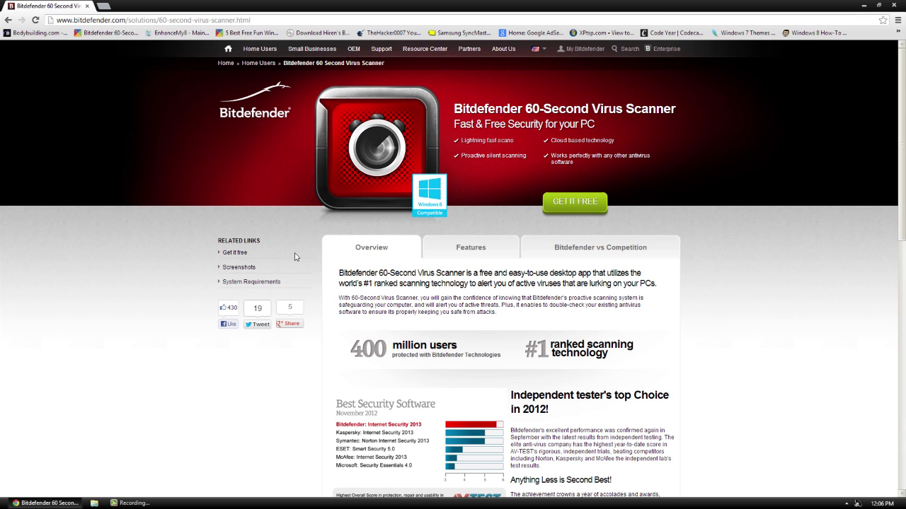
scroll(296, 257, "down", 3)
scroll(296, 257, "down", 3)
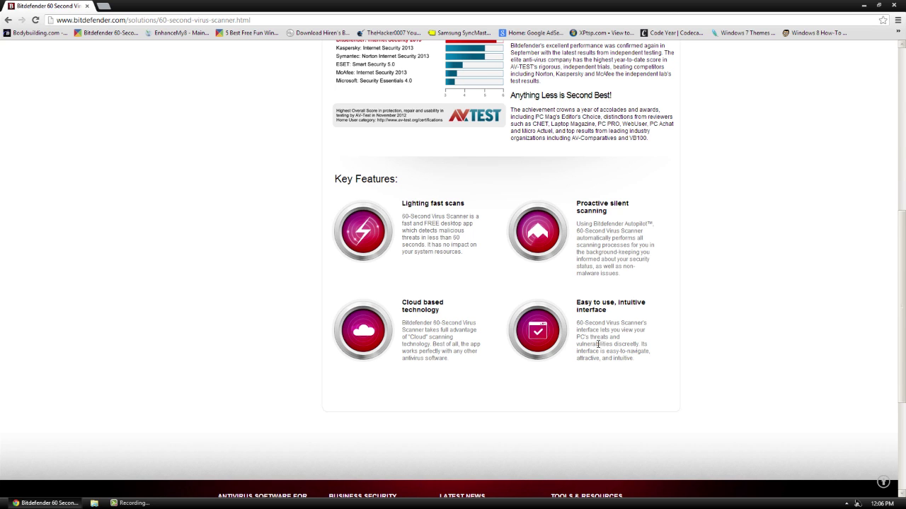
scroll(598, 345, "up", 5)
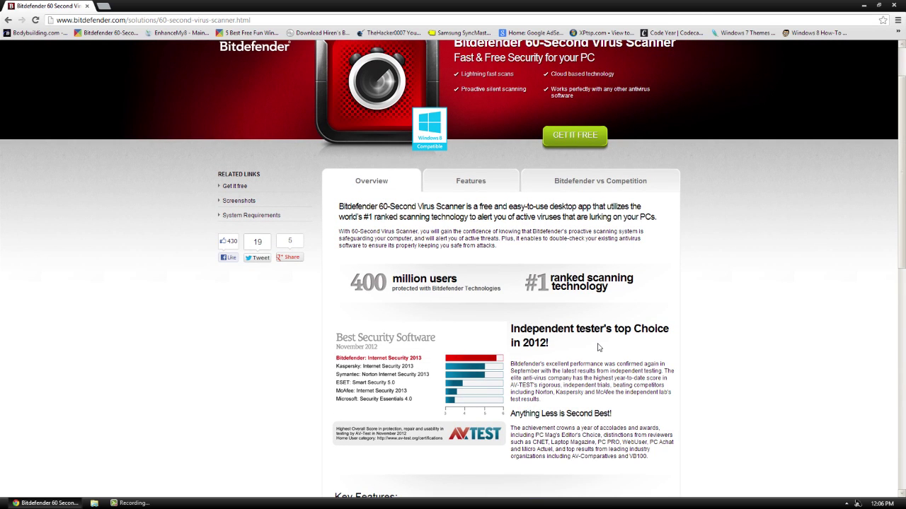
scroll(598, 347, "up", 1)
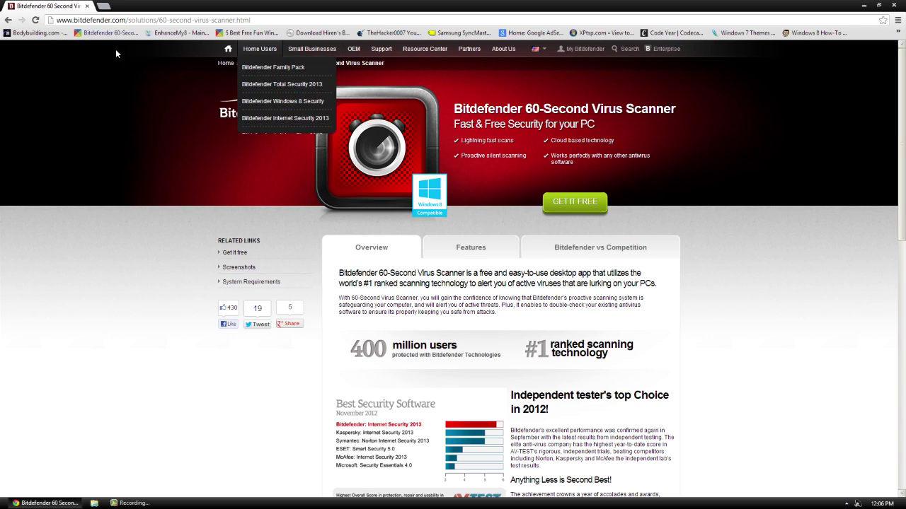
Download the free Bitdefender 60-Second Virus Scanner, accept its license agreement and install it
left_click(229, 255)
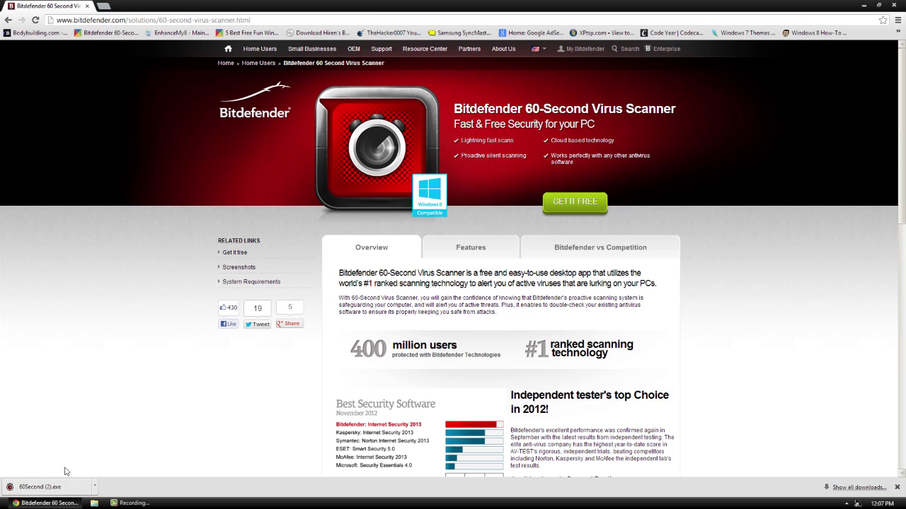
left_click(60, 487)
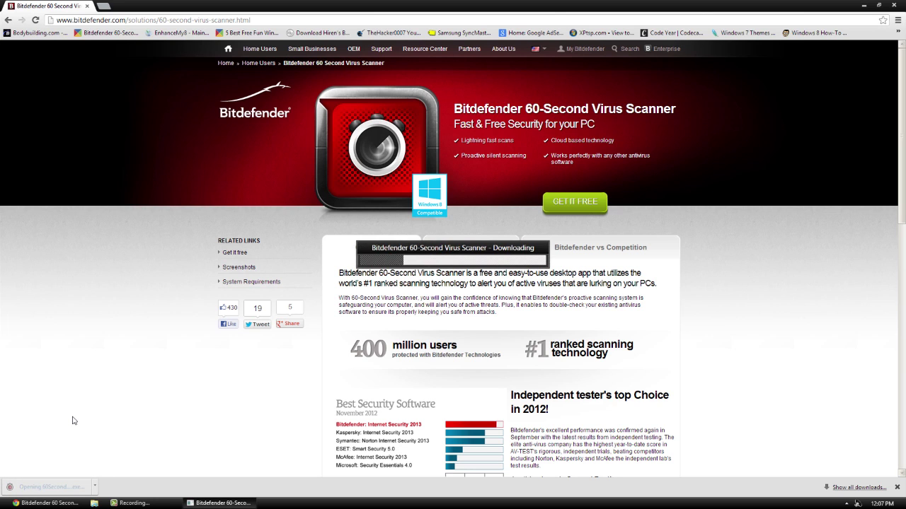
left_click(863, 5)
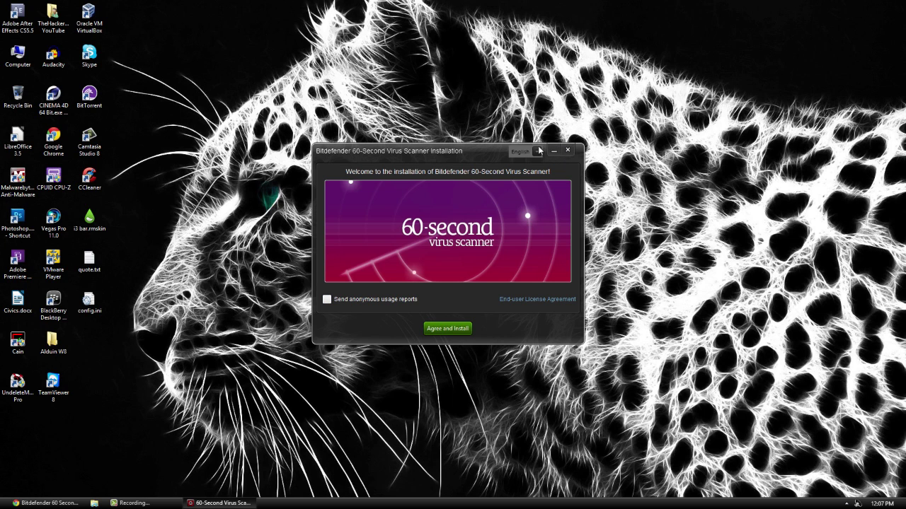
left_click(446, 329)
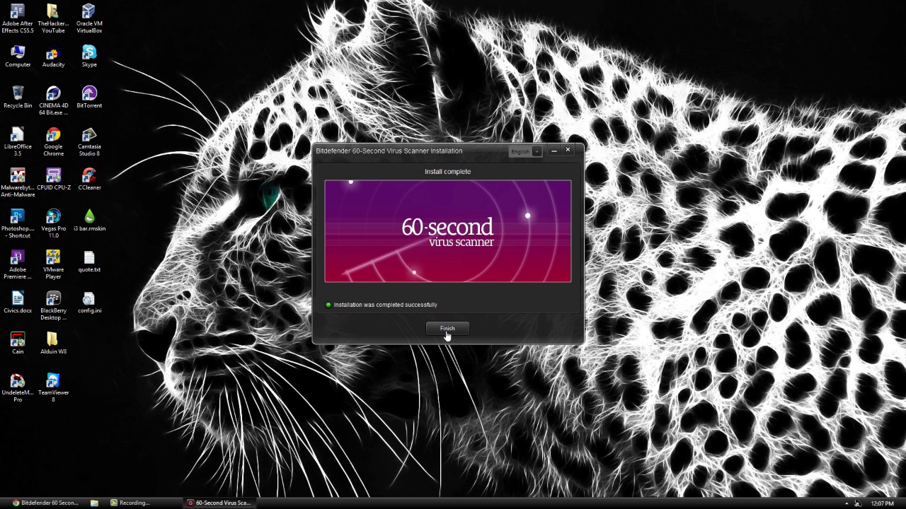
left_click(446, 332)
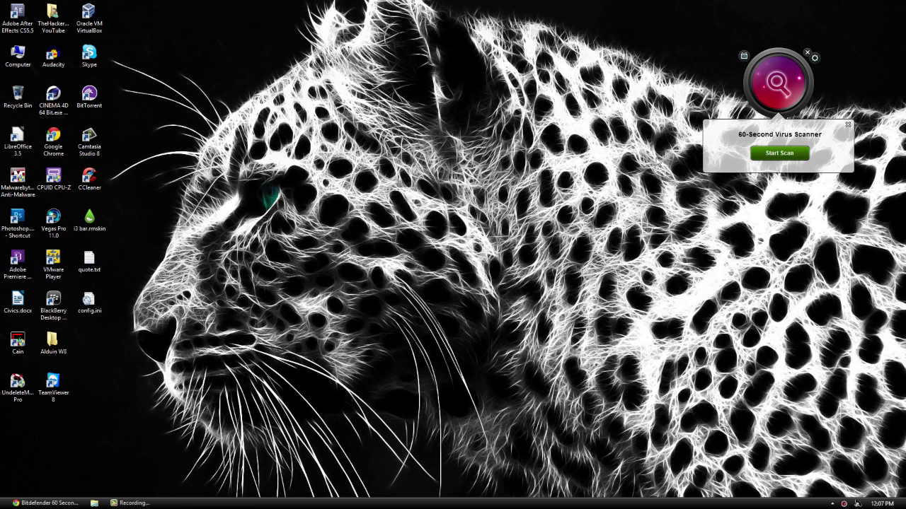
Move the scanner widget toward the middle of the desktop and dismiss its scan pop-up
left_click_drag(777, 54, 391, 206)
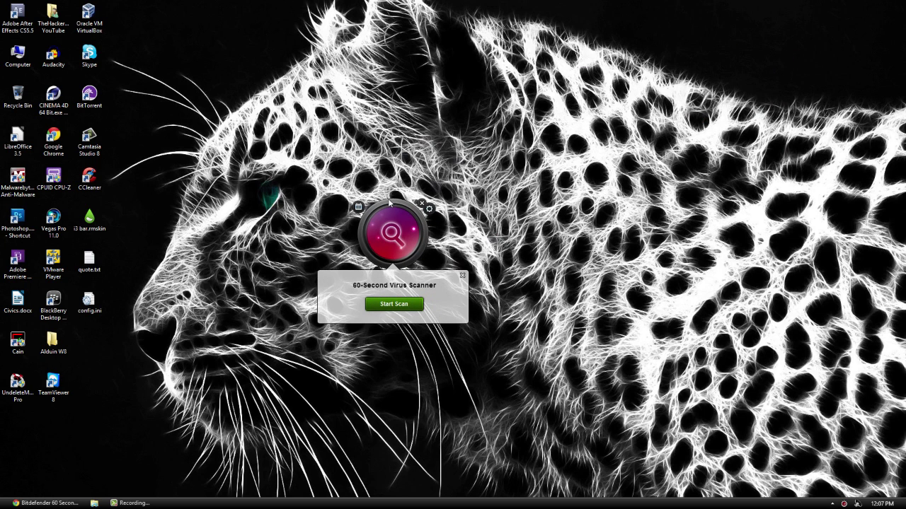
left_click(462, 277)
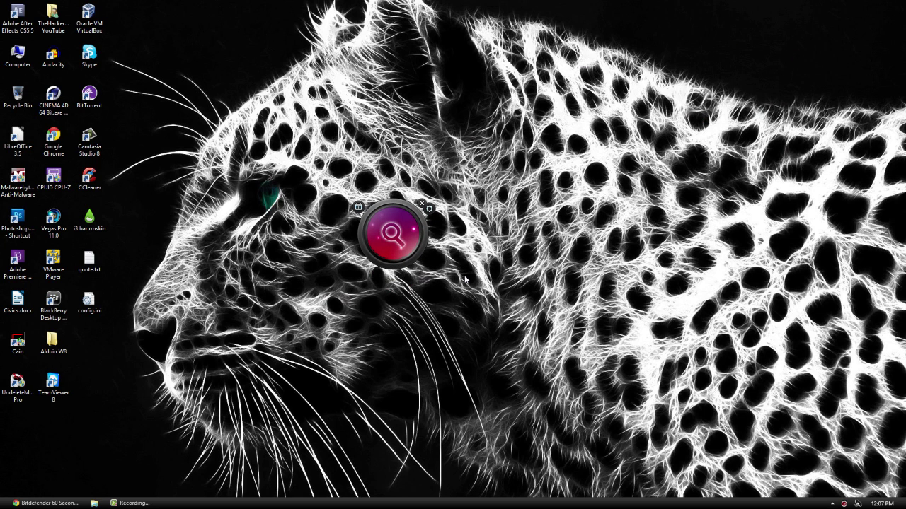
Review the virus scanner's settings, the scan frequency choices and the hidden tray icons, and close the settings
left_click(429, 211)
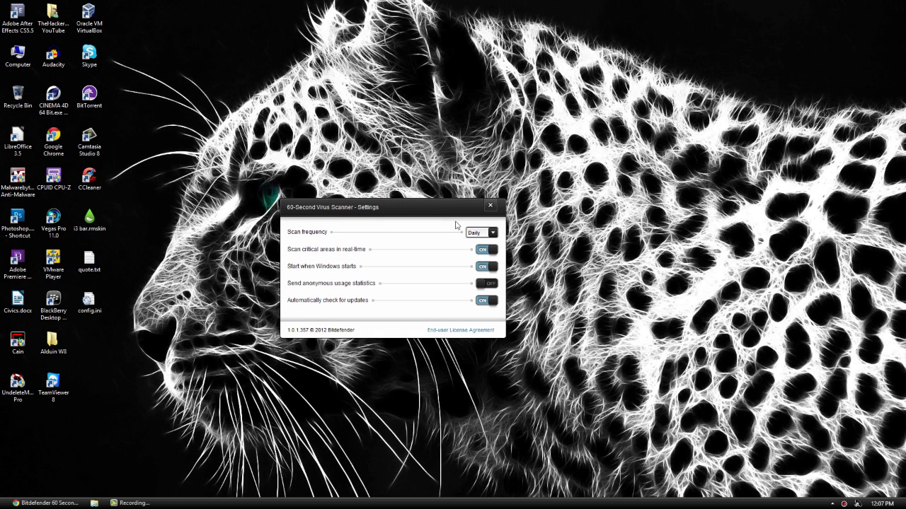
left_click(492, 233)
left_click(448, 225)
left_click(846, 503)
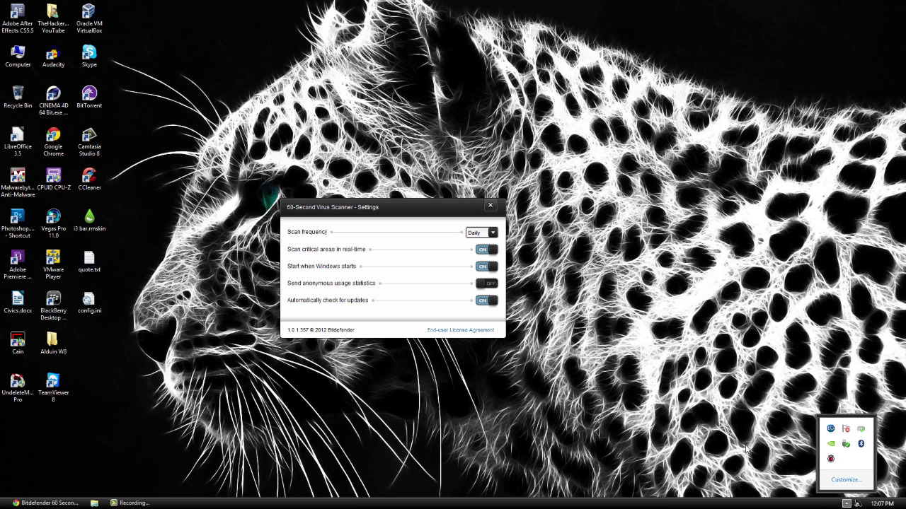
left_click(698, 396)
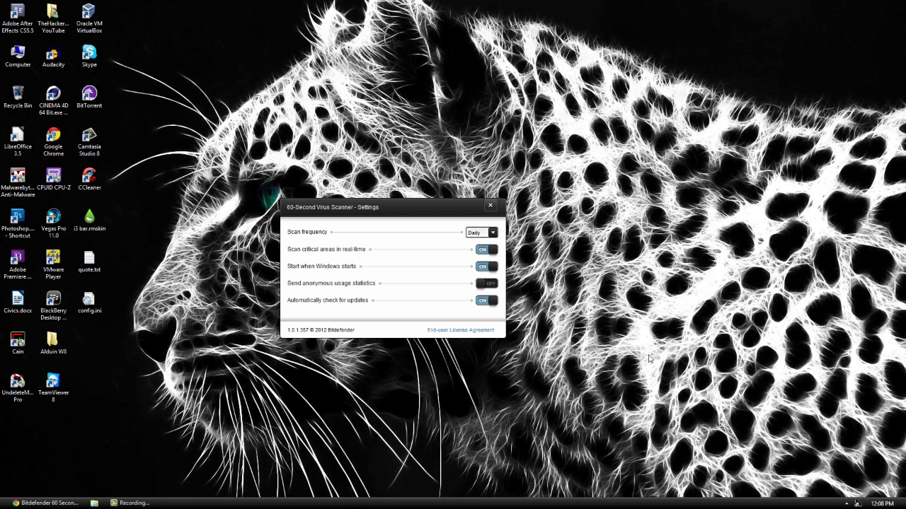
mouse_move(404, 206)
left_mouse_down()
mouse_move(604, 140)
mouse_move(410, 210)
left_mouse_up()
left_click(498, 205)
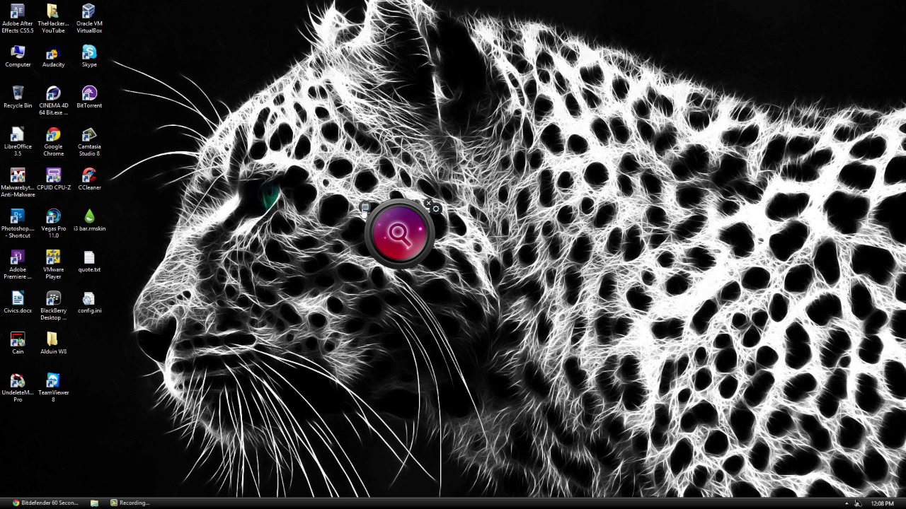
View the scanner's security status report before scanning, close it and dismiss the sharing pop-up
left_click(363, 208)
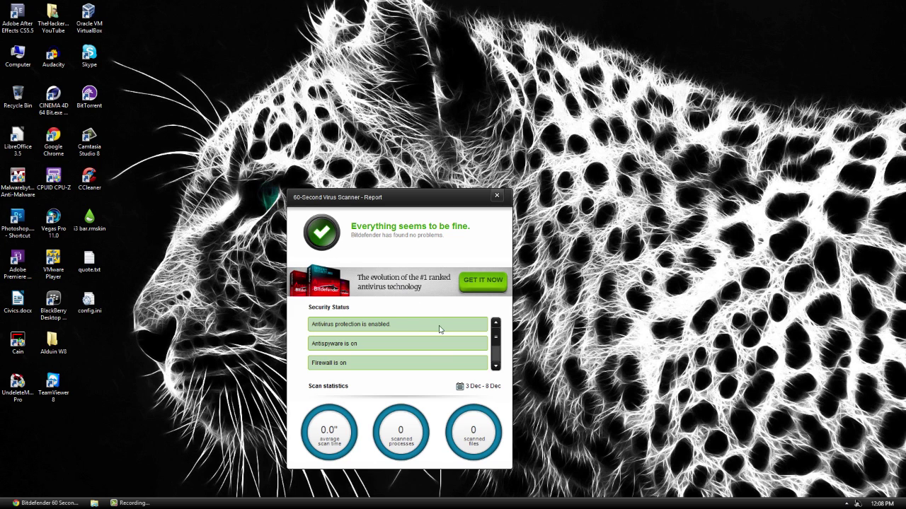
left_click(496, 352)
scroll(496, 354, "up", 2)
left_click(497, 196)
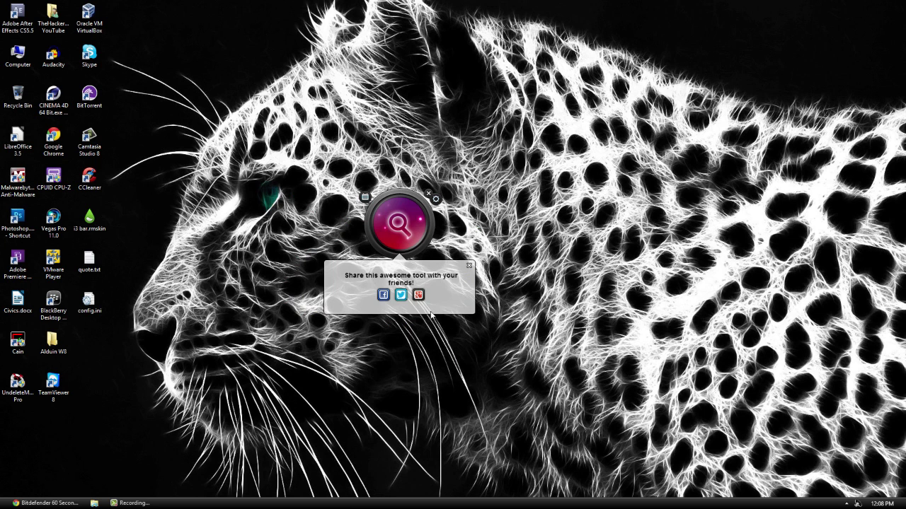
left_click(469, 266)
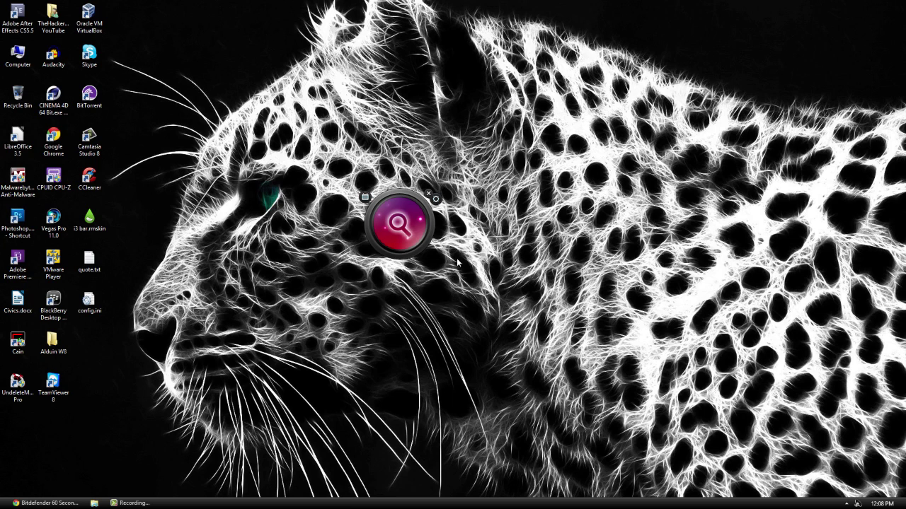
Run a virus scan from the desktop widget, review the resulting report and close it
left_click(400, 226)
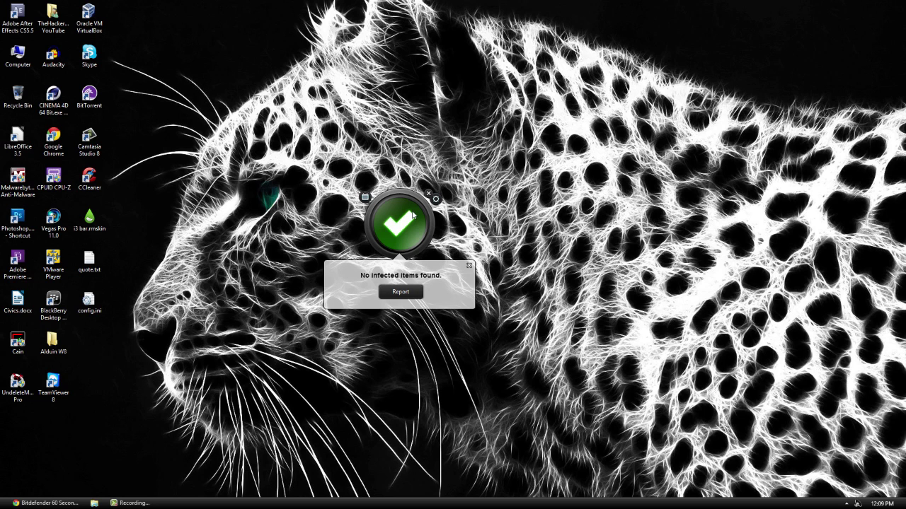
left_click(407, 290)
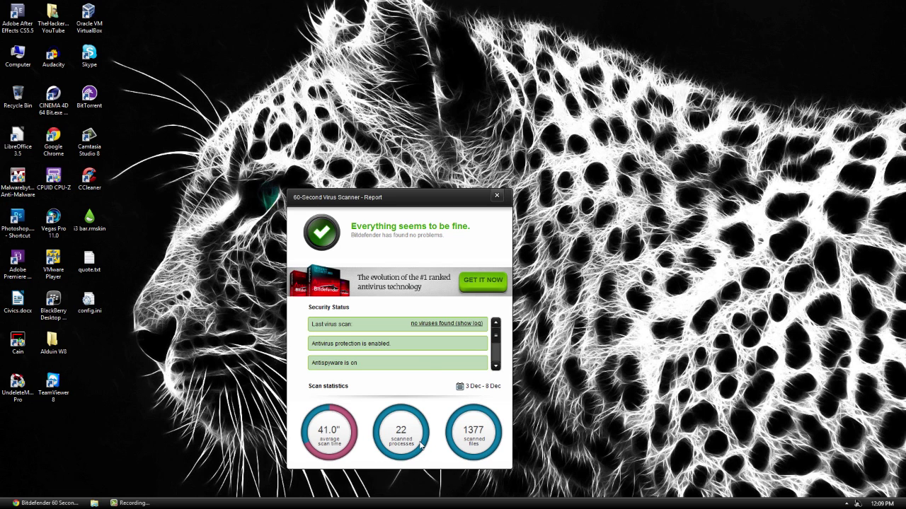
left_click_drag(495, 337, 496, 358)
scroll(496, 347, "up", 3)
left_click(497, 196)
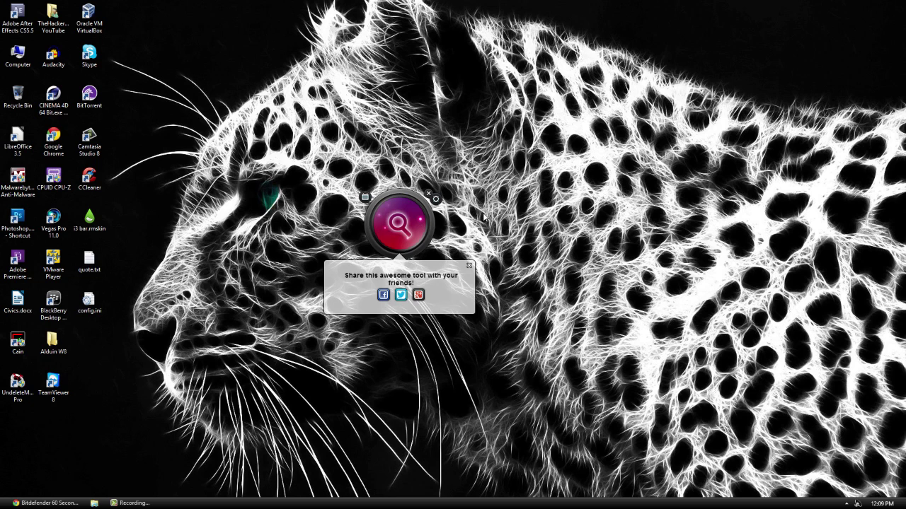
Move the scanner widget to the upper-right corner of the desktop
left_click_drag(417, 212, 838, 14)
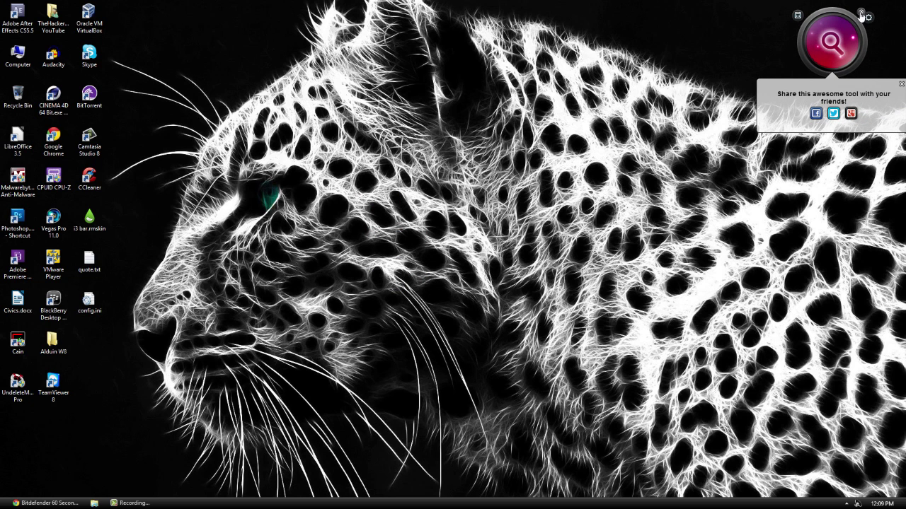